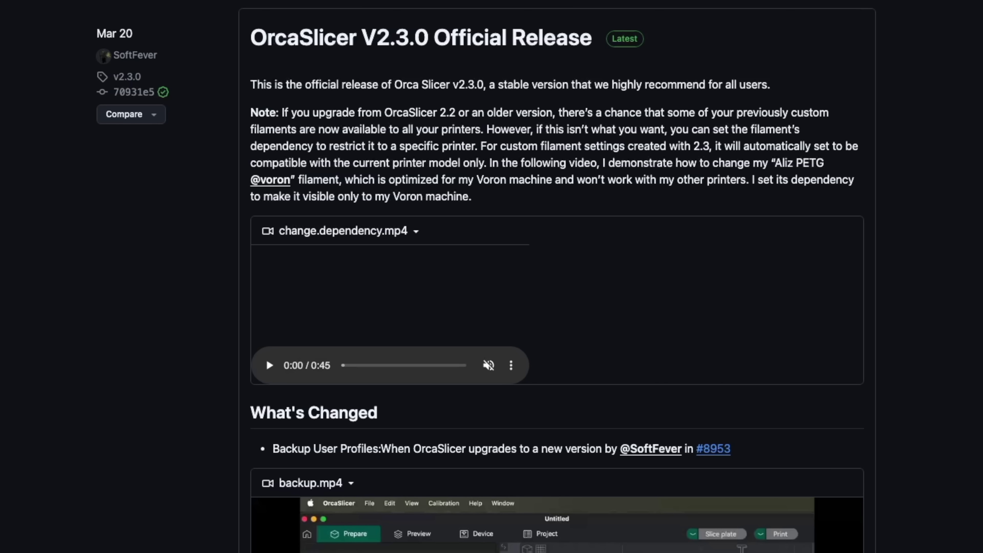
Scroll the V2.3.0 release notes past the backup.mp4 video to the brims-inside-holes entry
scroll(557, 276, down, 5)
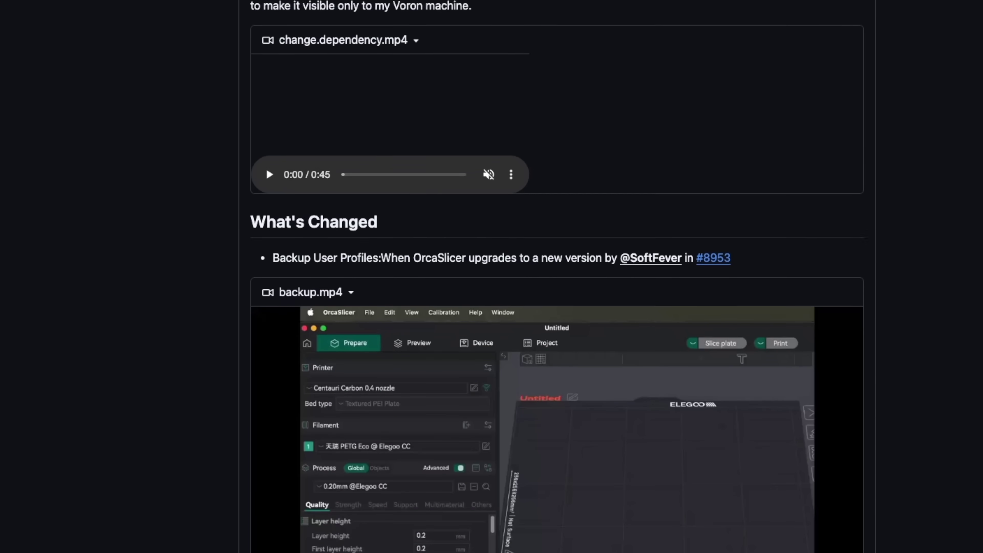
scroll(557, 277, down, 7)
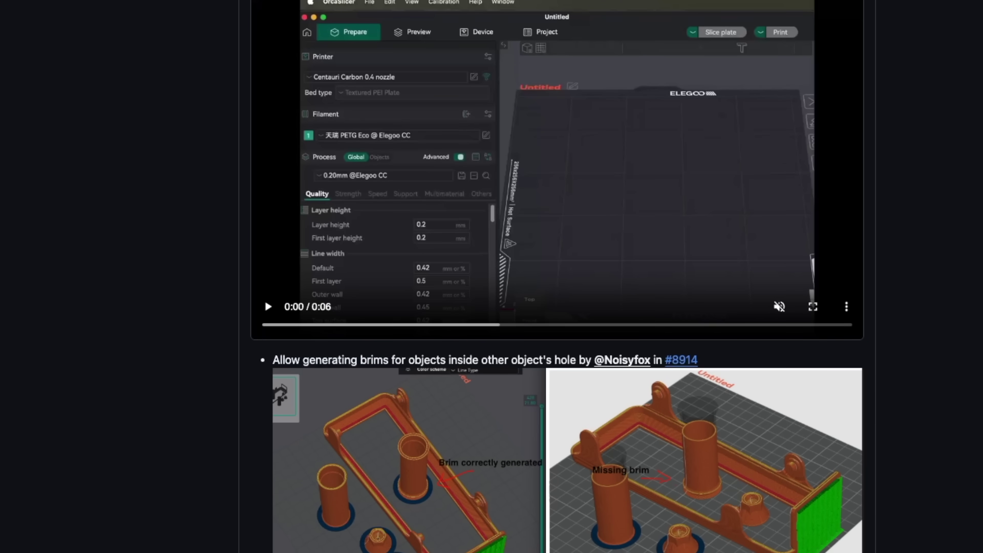
scroll(557, 276, down, 5)
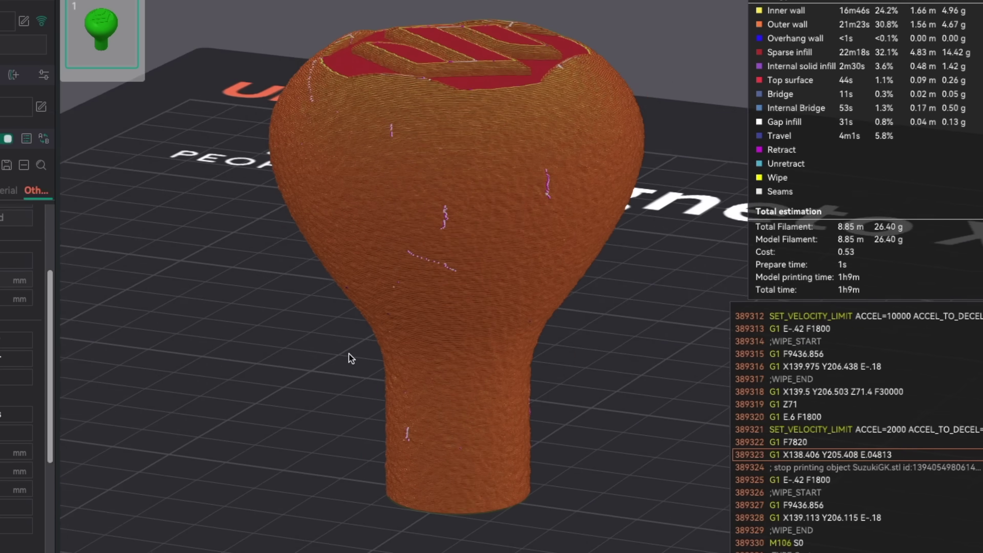
Orbit the knob preview top-down and drop down the Filament preset list for the K1 Max D3vil
drag(351, 358, 376, 368)
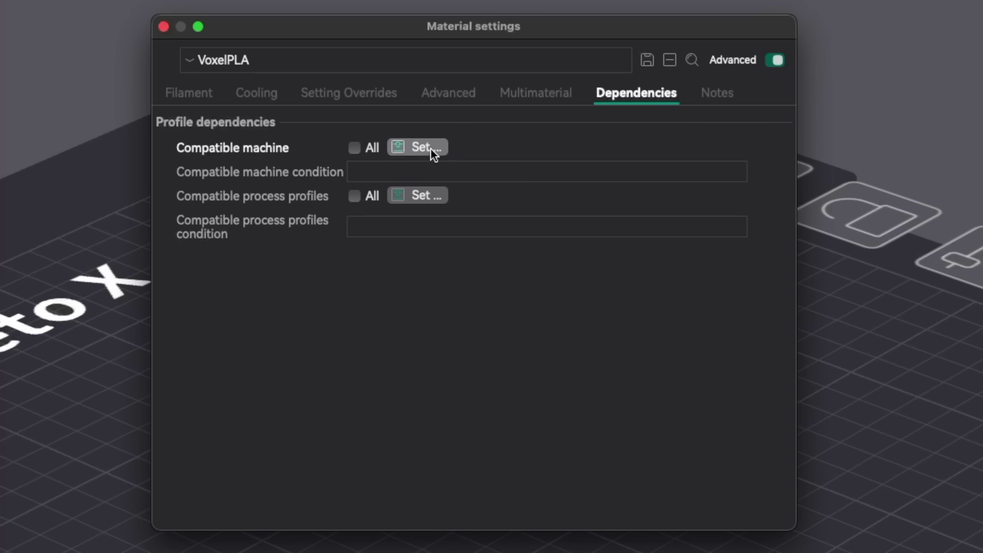
click(433, 155)
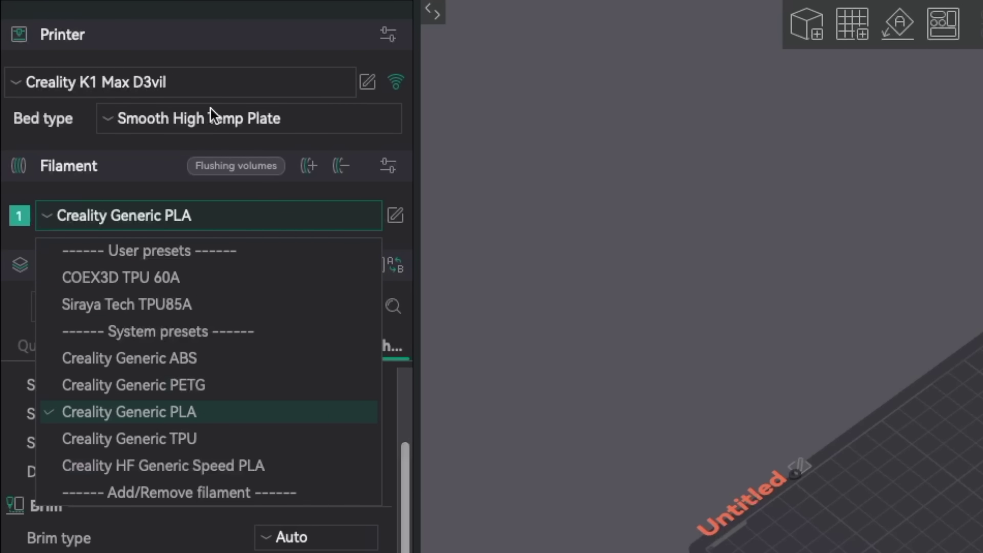
Check Magneto X 0.4's filaments, then select the Purple Turkey printer with VoxelPLA PETG filament
click(216, 89)
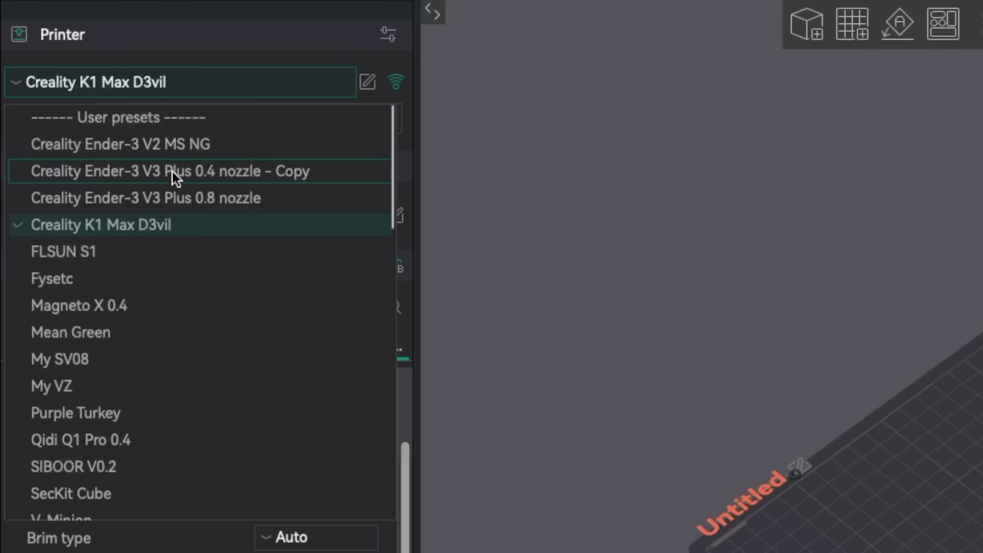
click(155, 306)
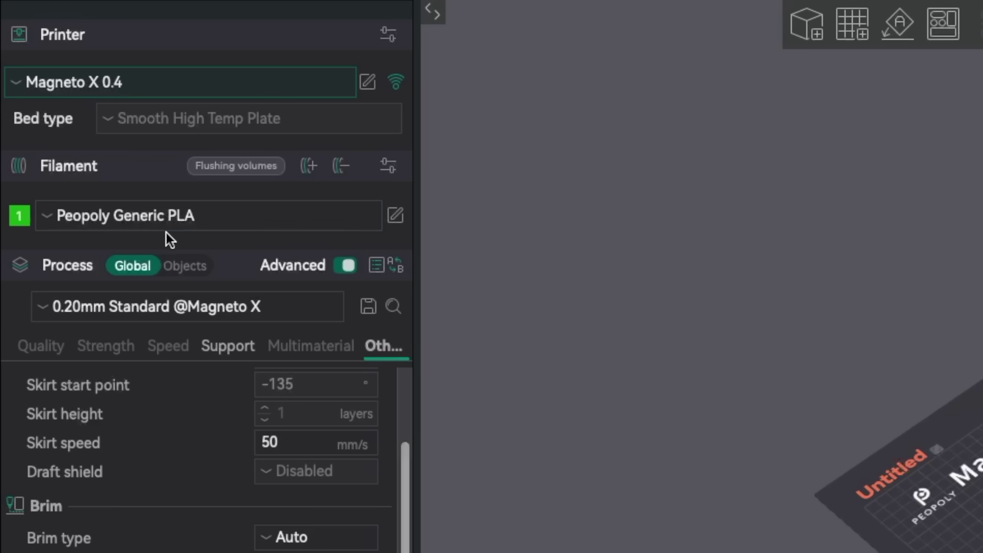
click(177, 224)
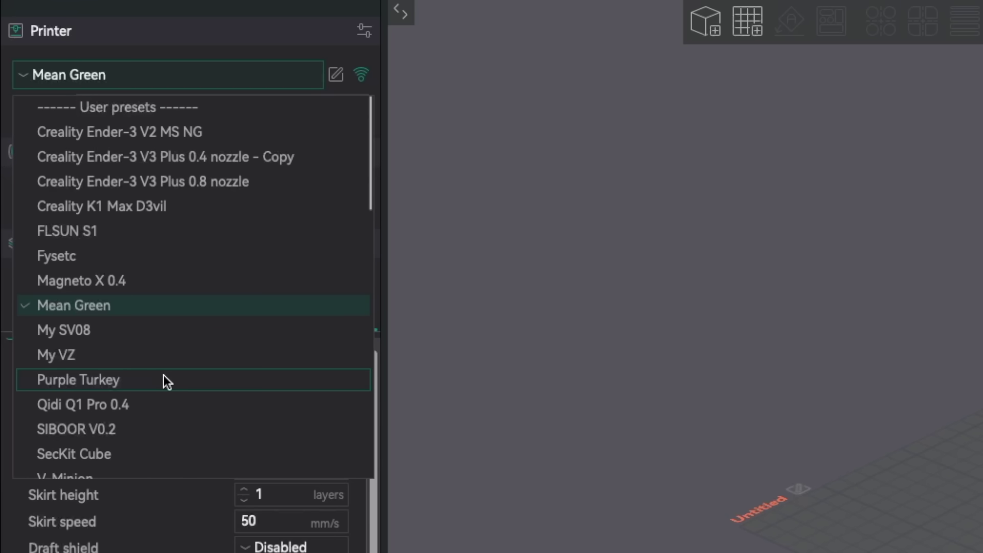
click(168, 383)
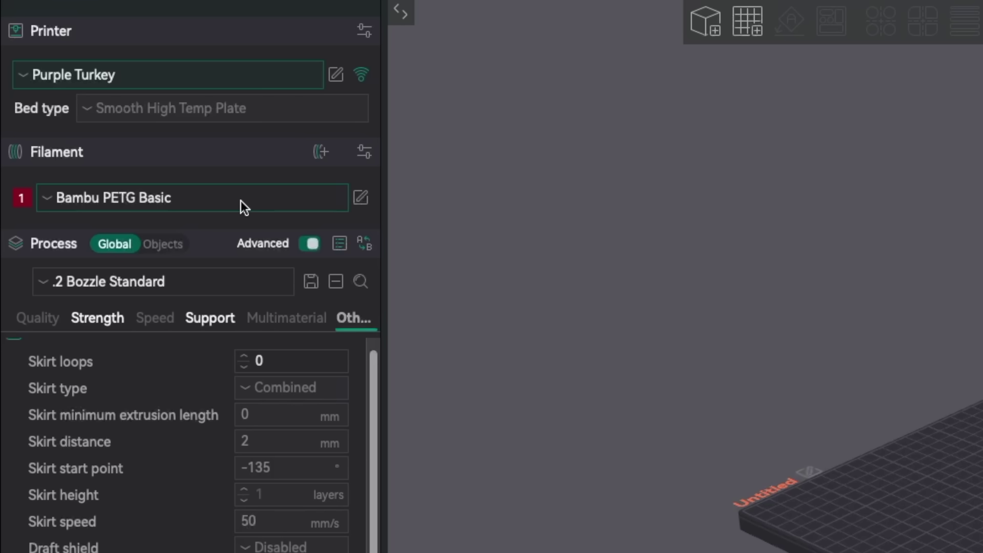
click(244, 207)
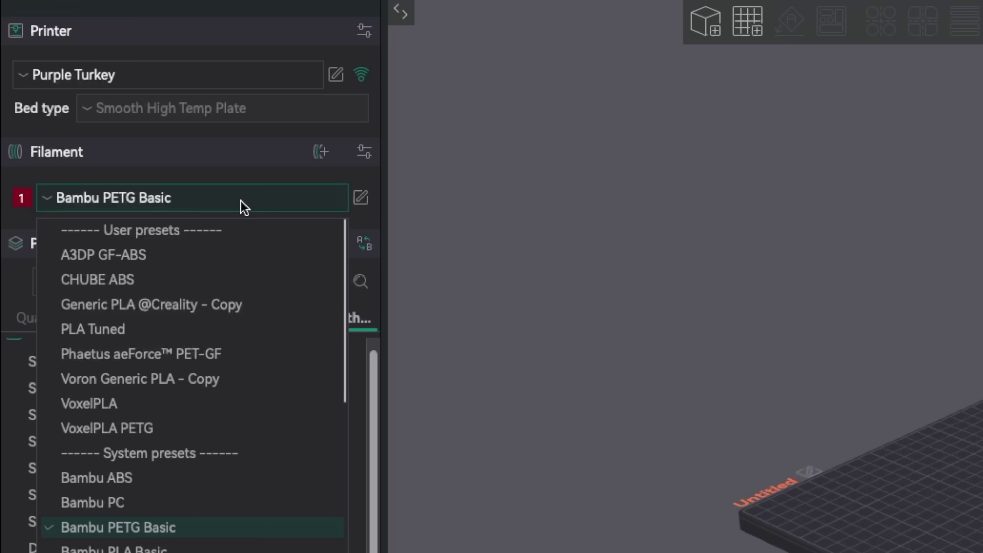
click(225, 427)
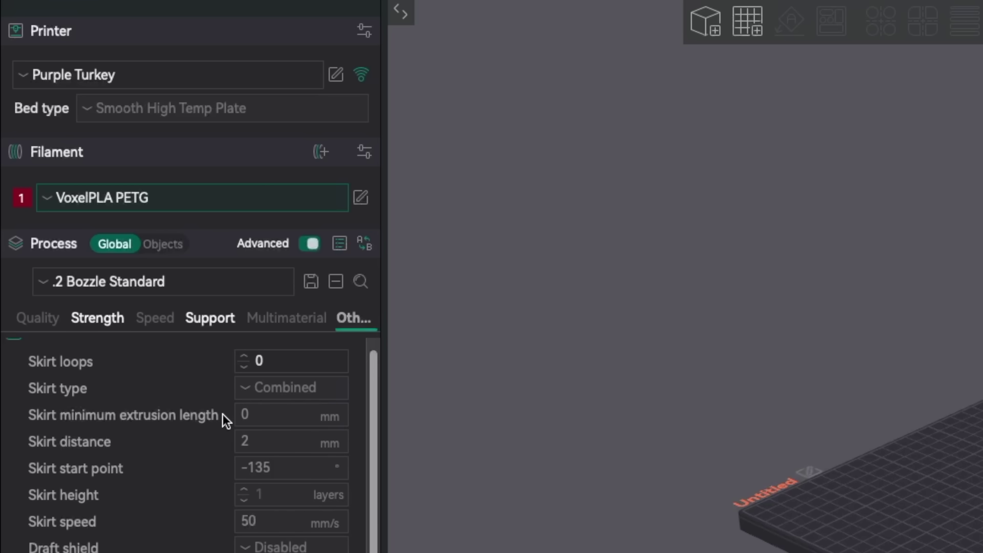
Add Voron 2.4 300 0.4 nozzle to VoxelPLA PETG's compatible machines under Dependencies
click(360, 199)
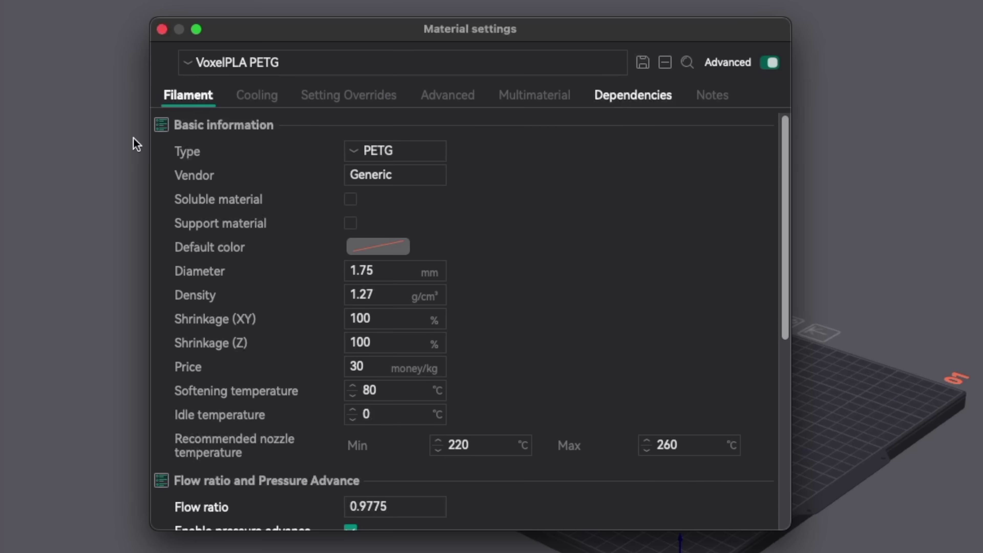
click(602, 97)
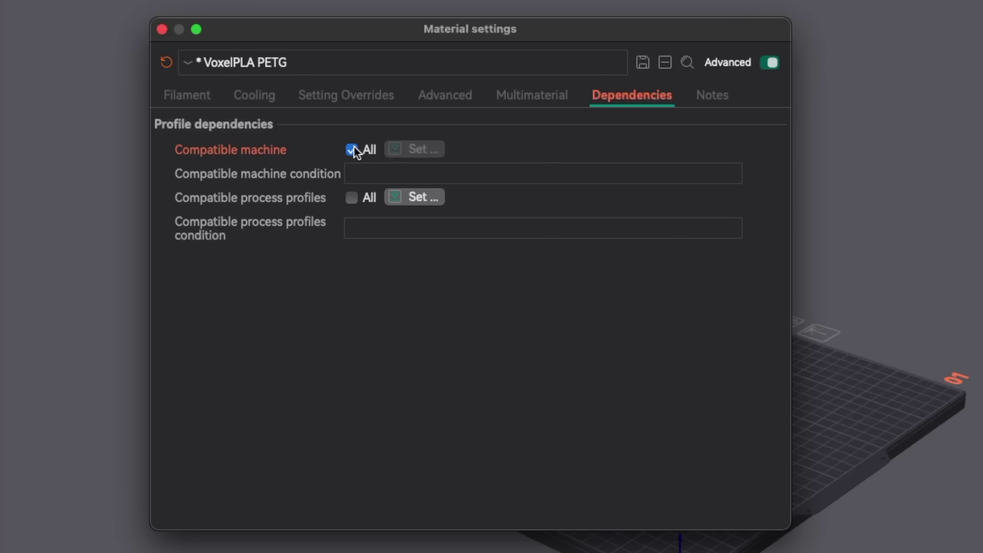
click(415, 152)
drag(598, 209, 585, 300)
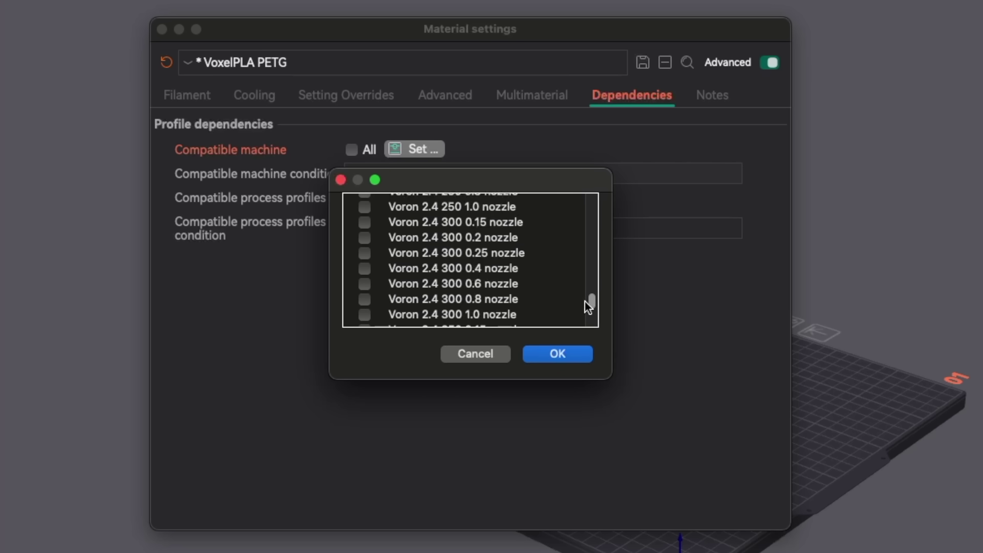
click(366, 269)
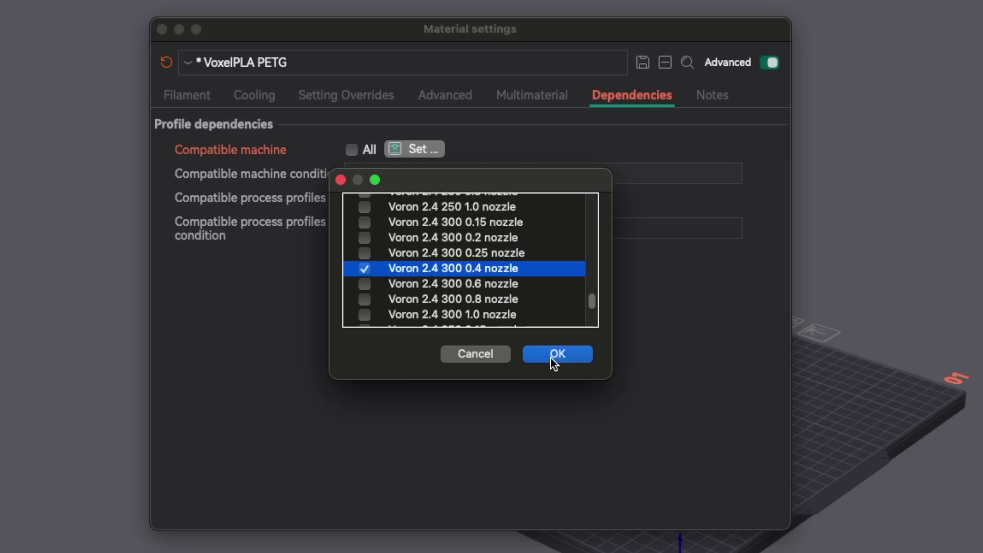
click(557, 353)
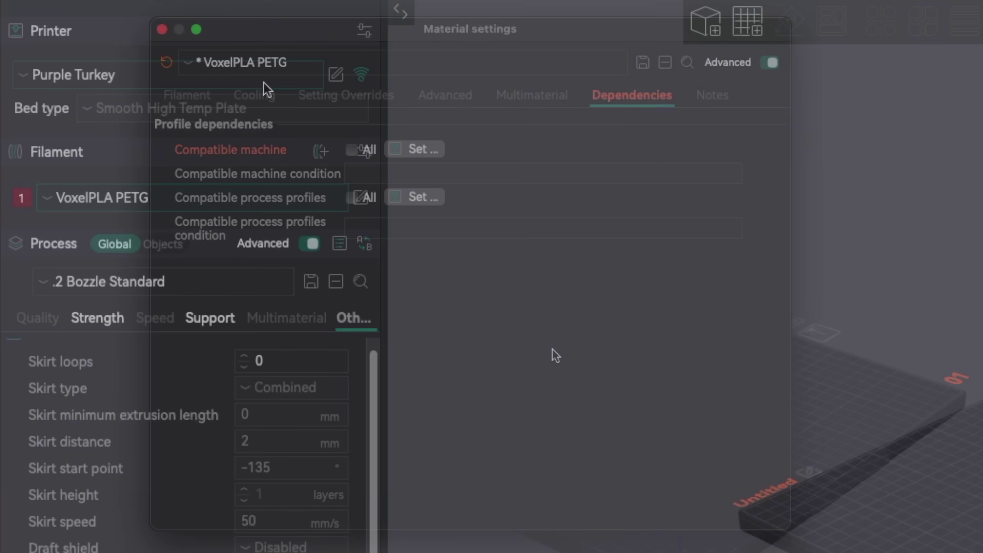
Switch the printer to Voron 2.4 and confirm VoxelPLA PETG appears in its filament list
click(250, 78)
scroll(252, 284, down, 3)
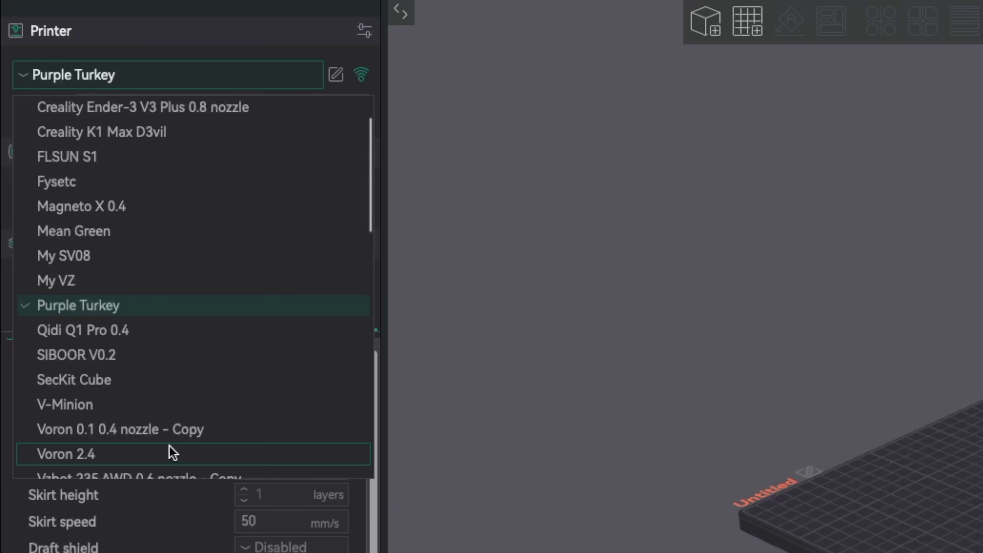
click(173, 453)
click(209, 210)
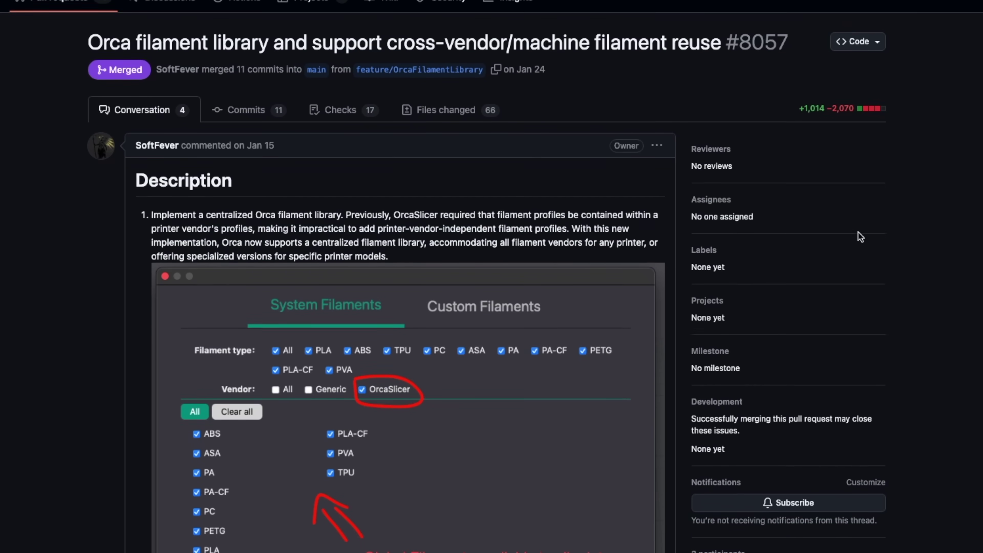
Scroll pull request #8057 past the System Filaments screenshot to item 2 and its video
scroll(858, 235, down, 1)
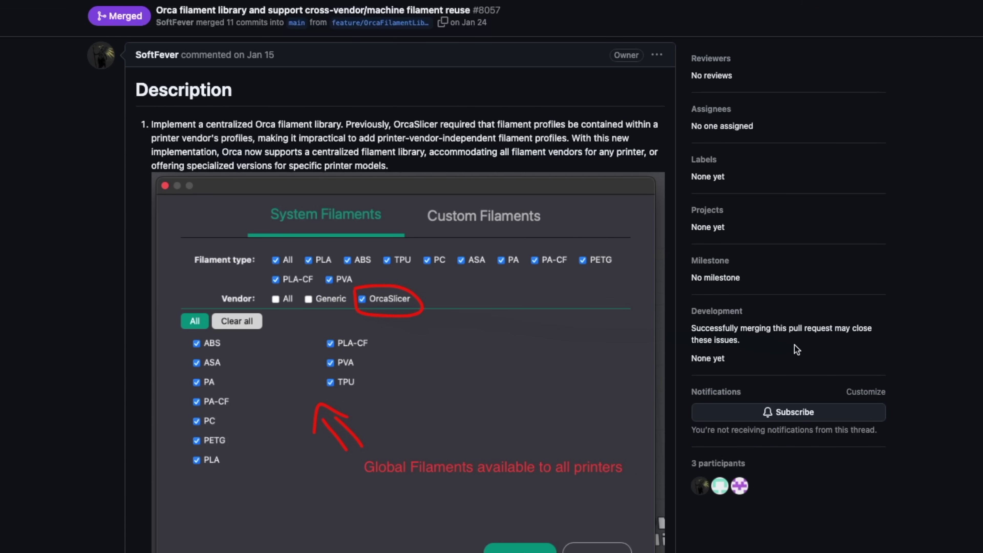
scroll(794, 345, down, 4)
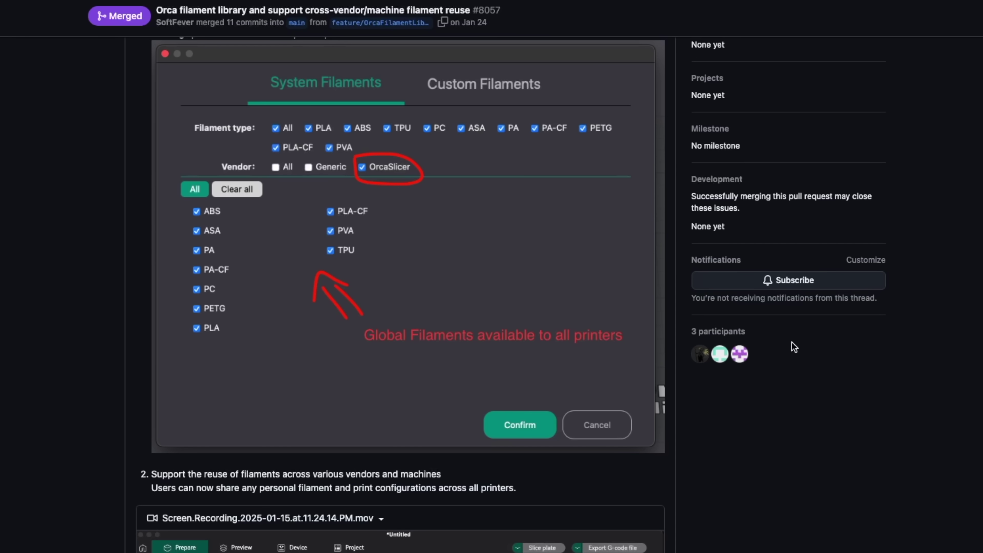
scroll(795, 347, down, 5)
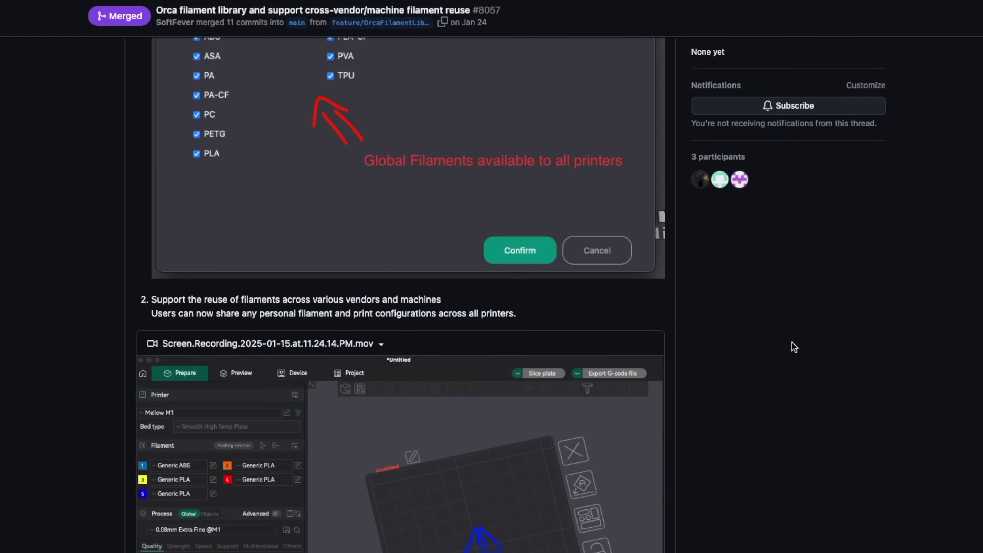
scroll(790, 342, down, 1)
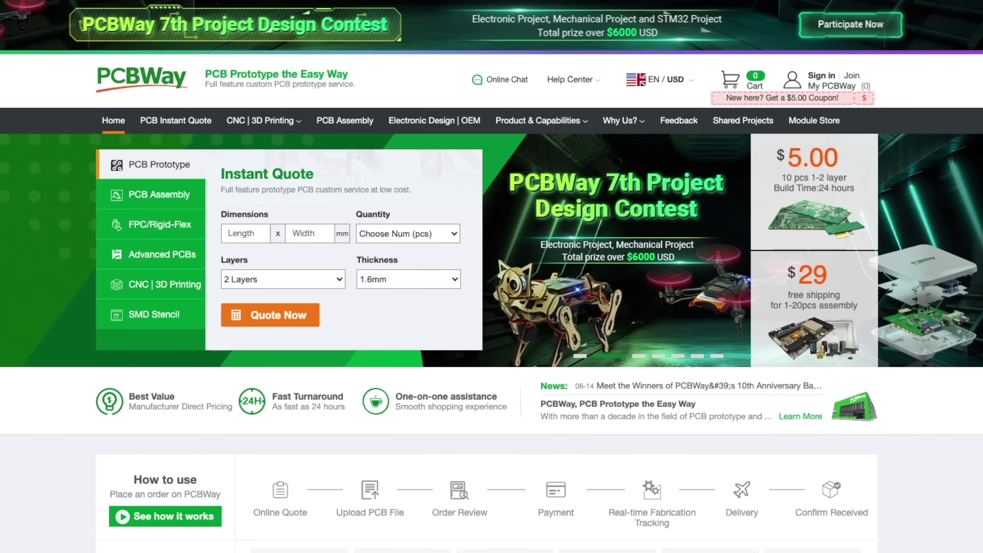
Scroll down the PCBWay homepage toward the board's Gerber viewer
scroll(492, 277, down, 5)
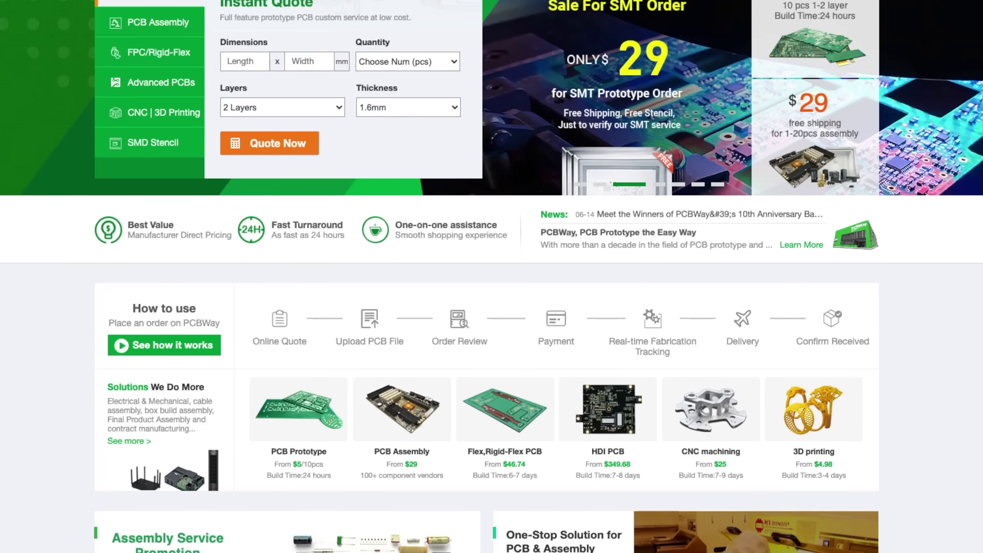
scroll(491, 277, down, 4)
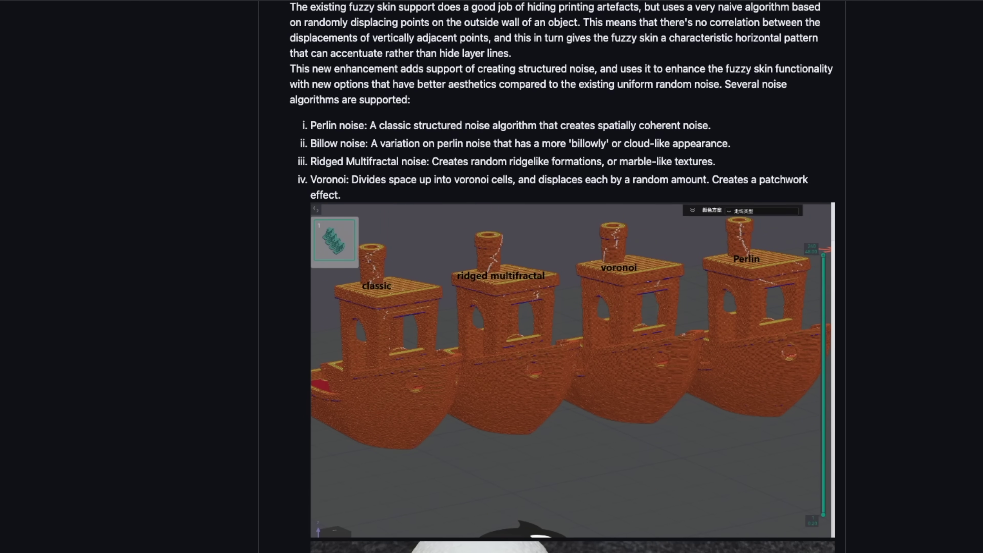
Scroll to the structured-noise fuzzy skin entry and orbit the bottle preview to a level side view
scroll(561, 277, down, 5)
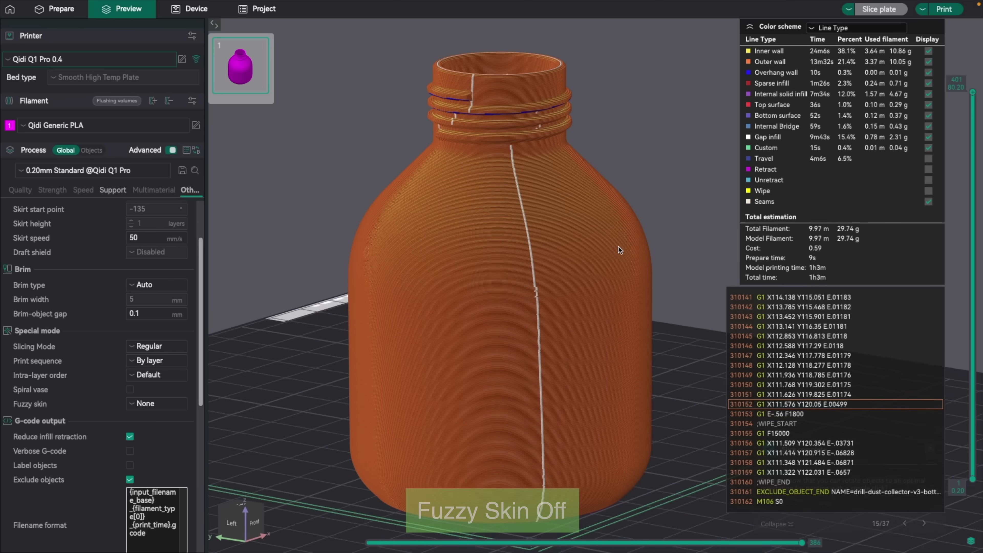
drag(619, 246, 595, 243)
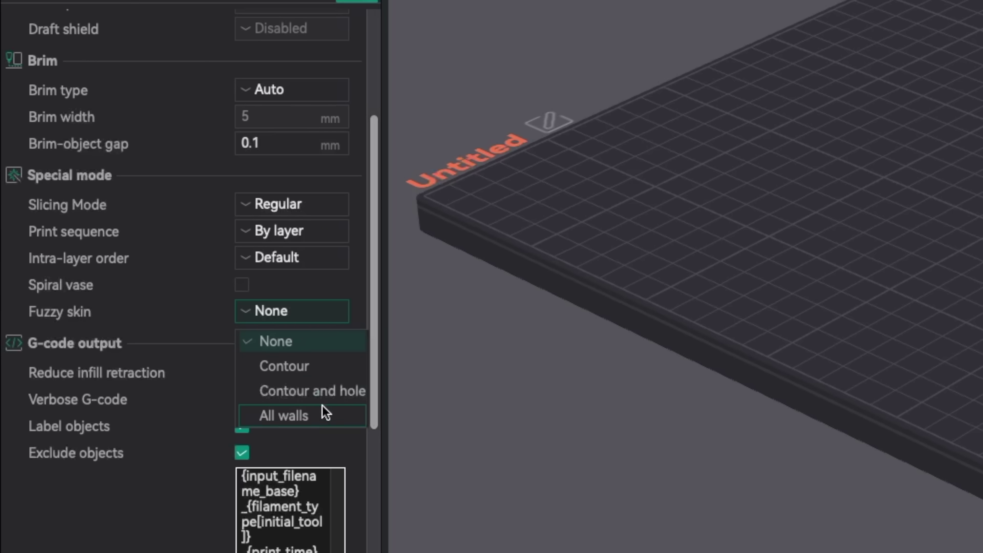
Set Fuzzy skin to All walls and the noise type to Ridged Multifractal, after trying Perlin
click(327, 417)
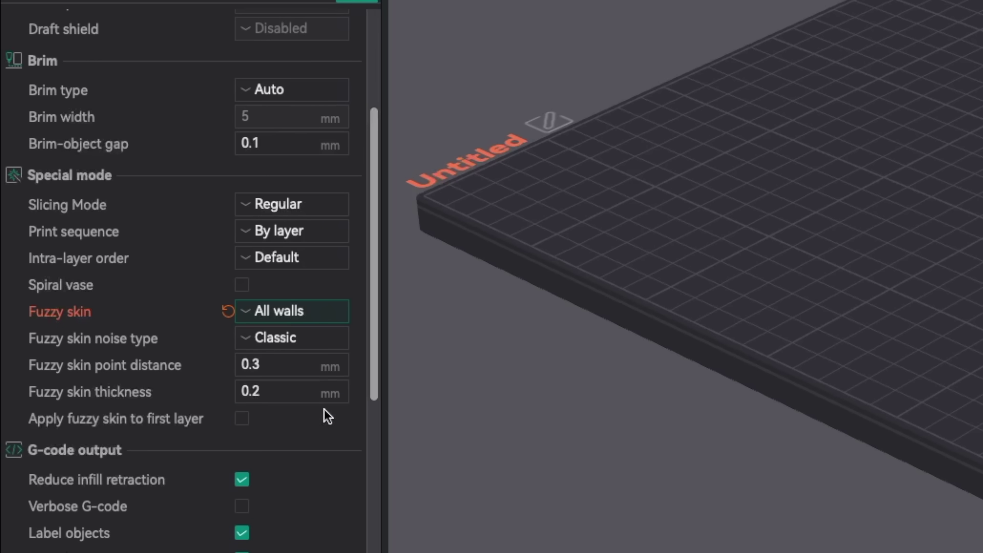
click(328, 345)
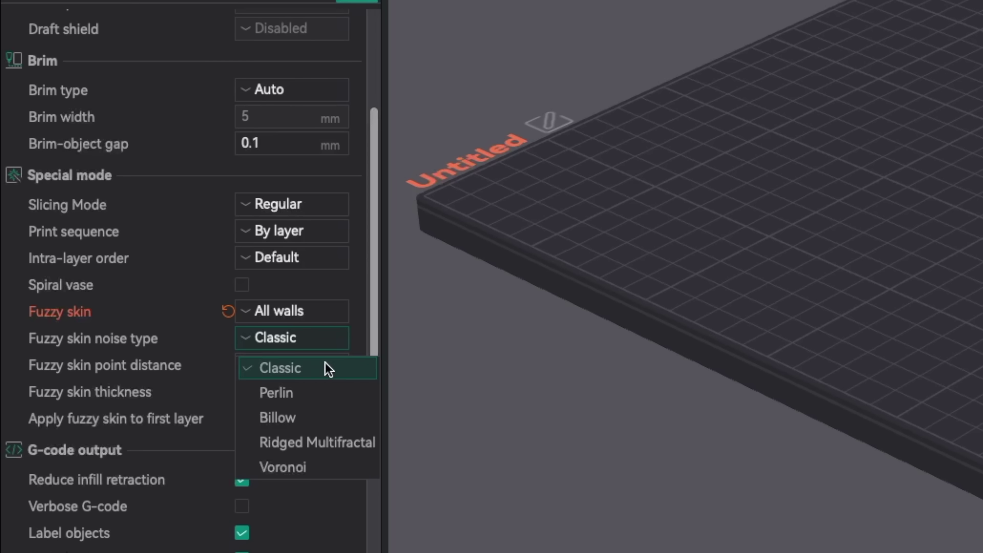
click(327, 392)
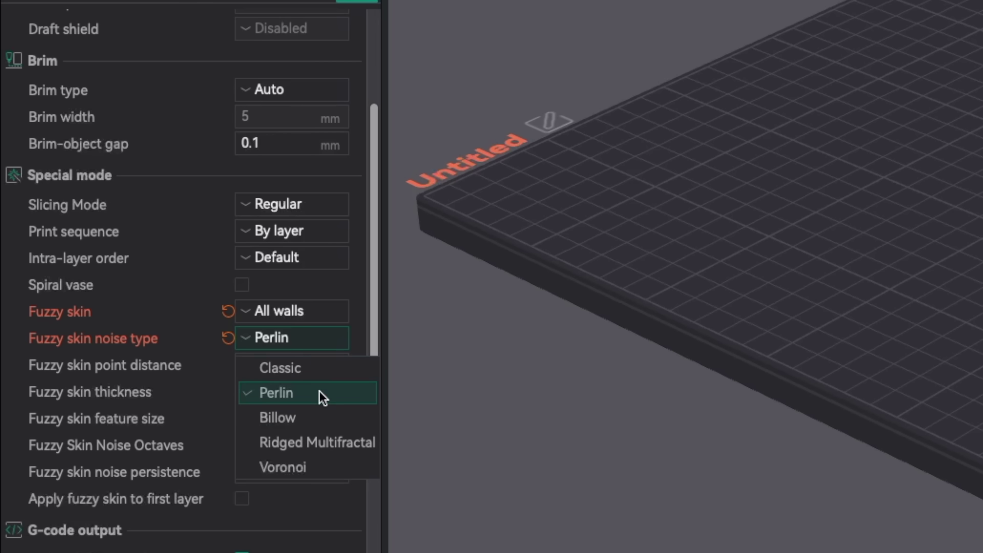
click(327, 442)
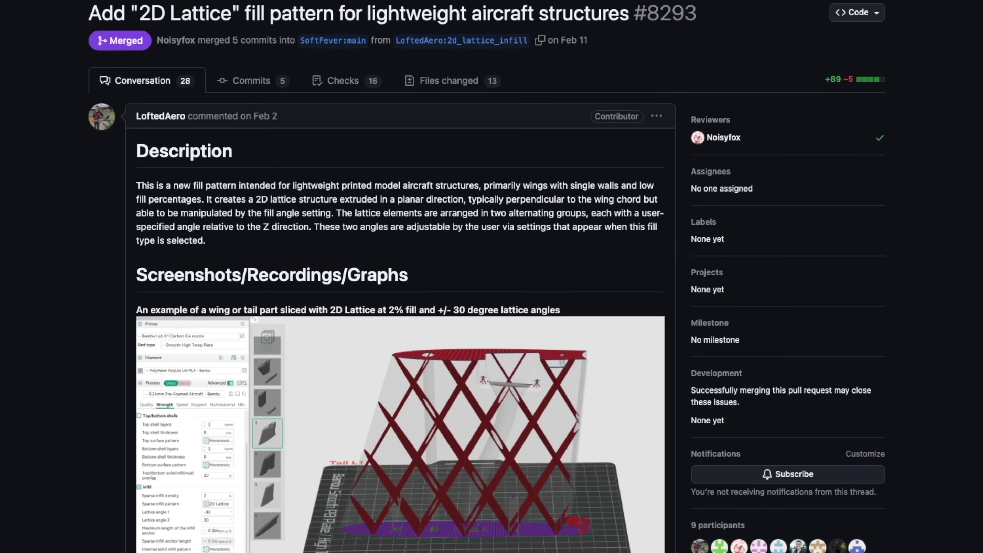
scroll(400, 277, down, 4)
scroll(401, 294, down, 5)
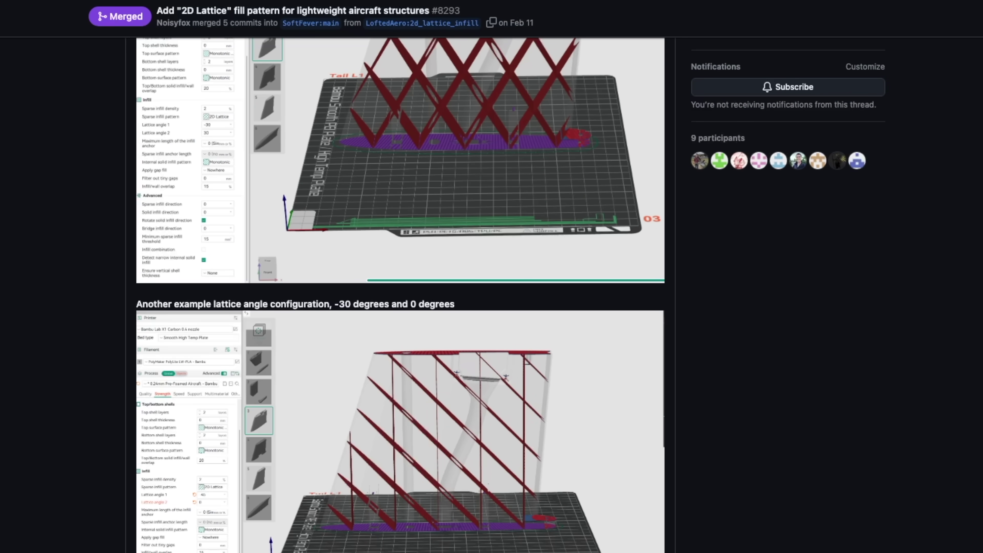
scroll(401, 294, down, 6)
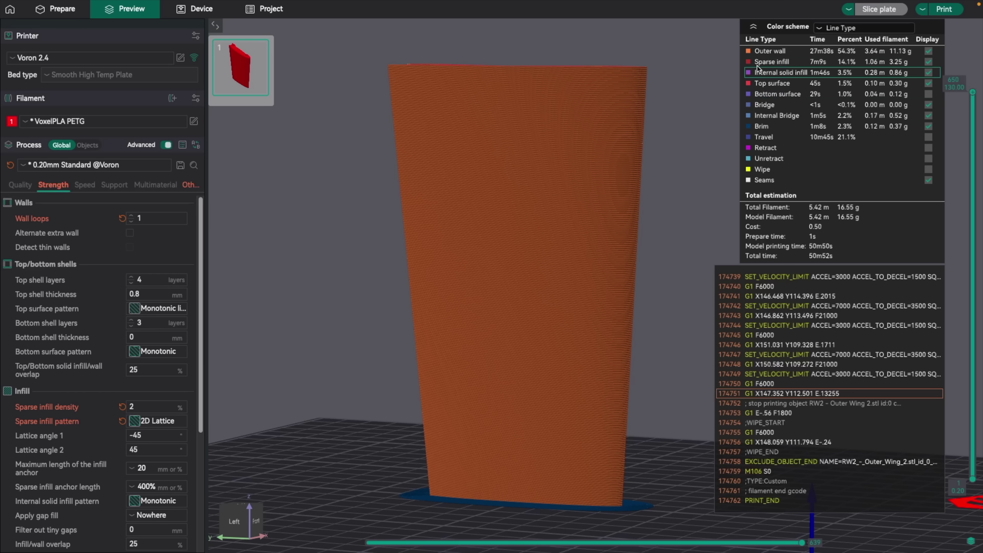
Uncheck Outer wall to reveal the lattice infill and enter lattice angles 15 and 75
click(750, 53)
drag(684, 166, 676, 201)
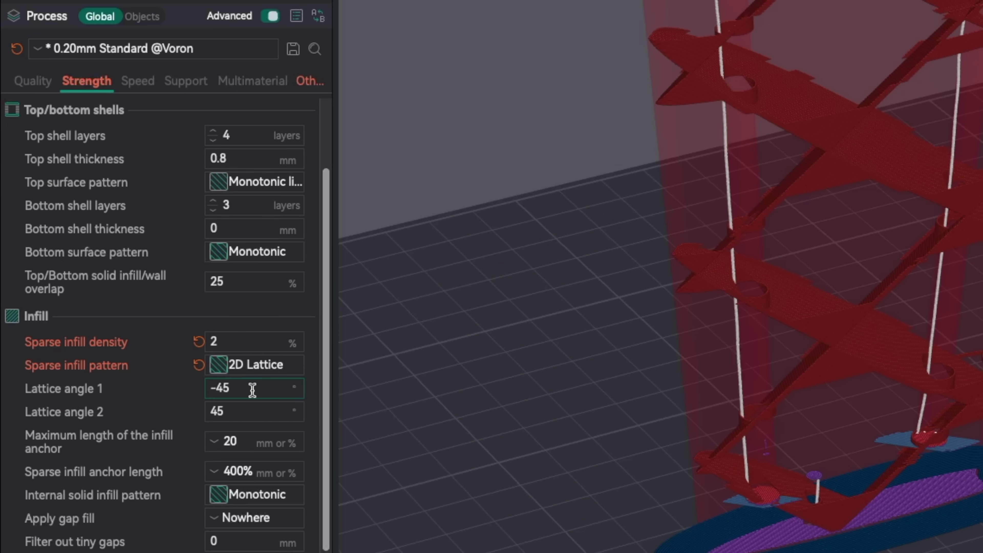
click(253, 390)
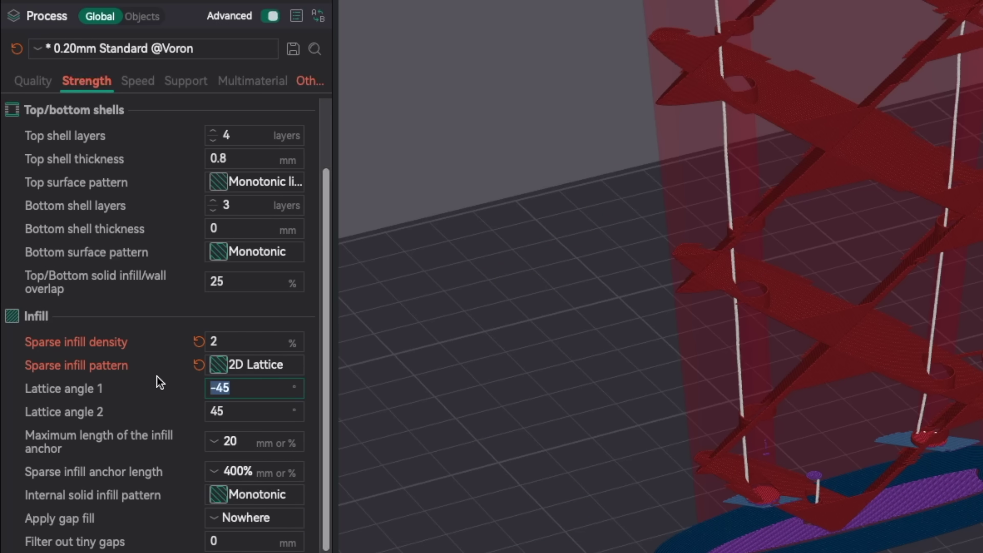
text(15)
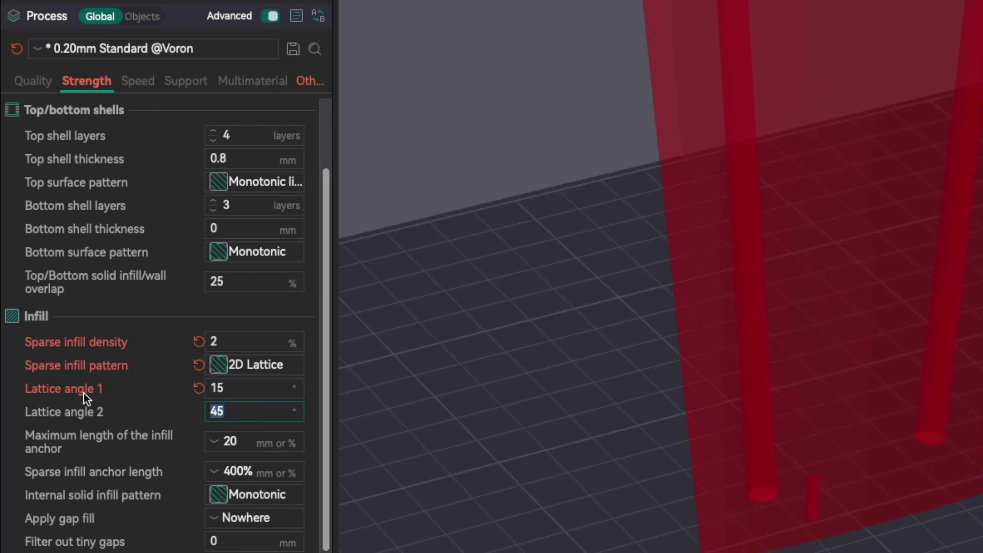
text(75)
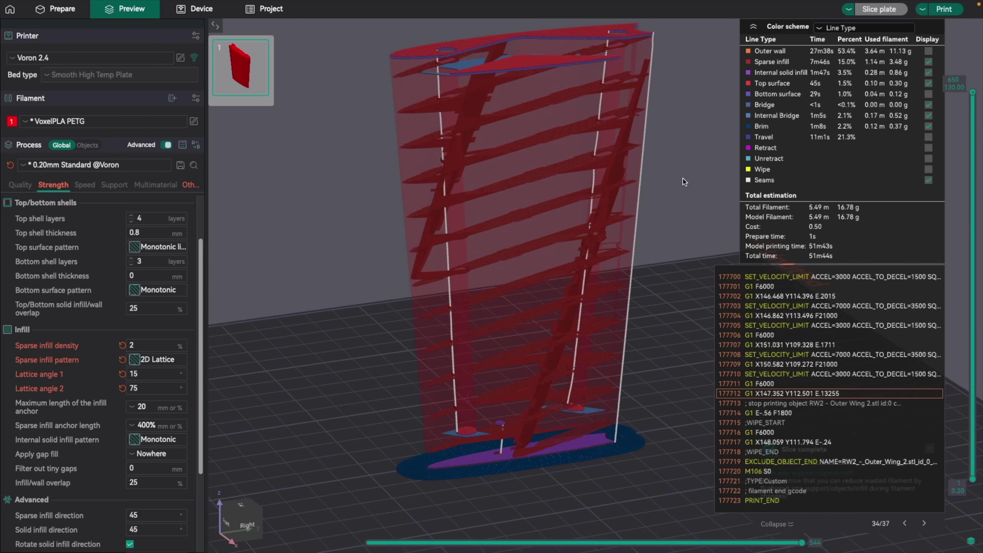
drag(683, 179, 775, 176)
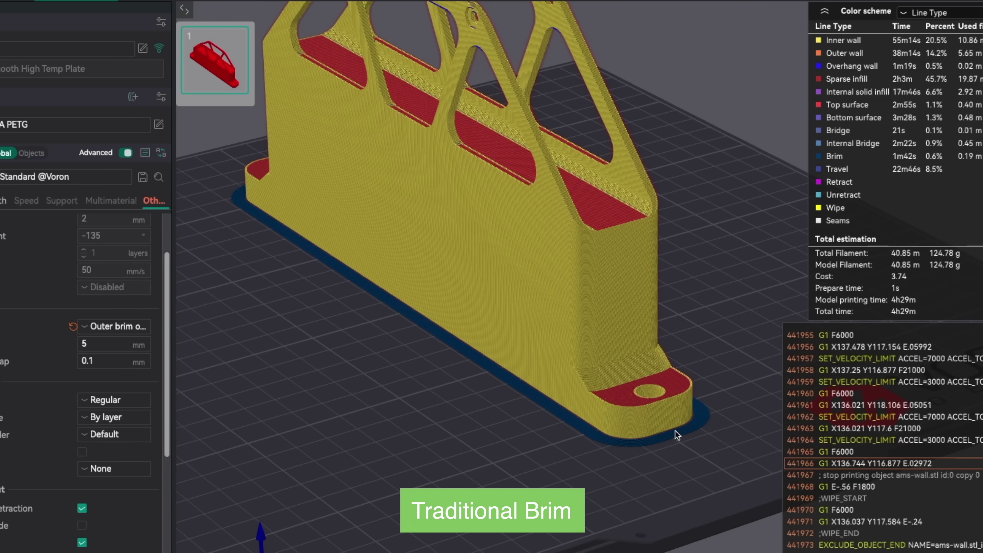
drag(675, 431, 374, 416)
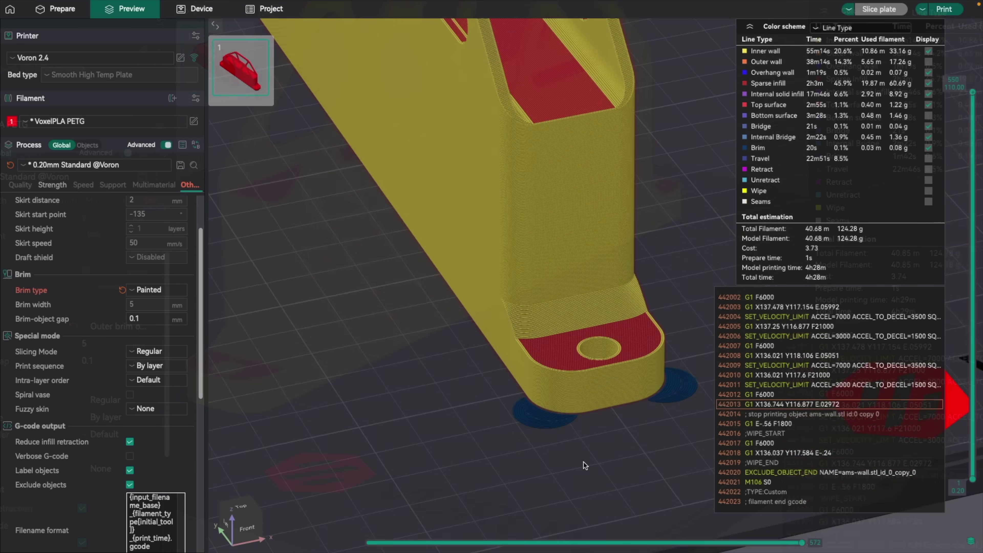
drag(584, 463, 487, 467)
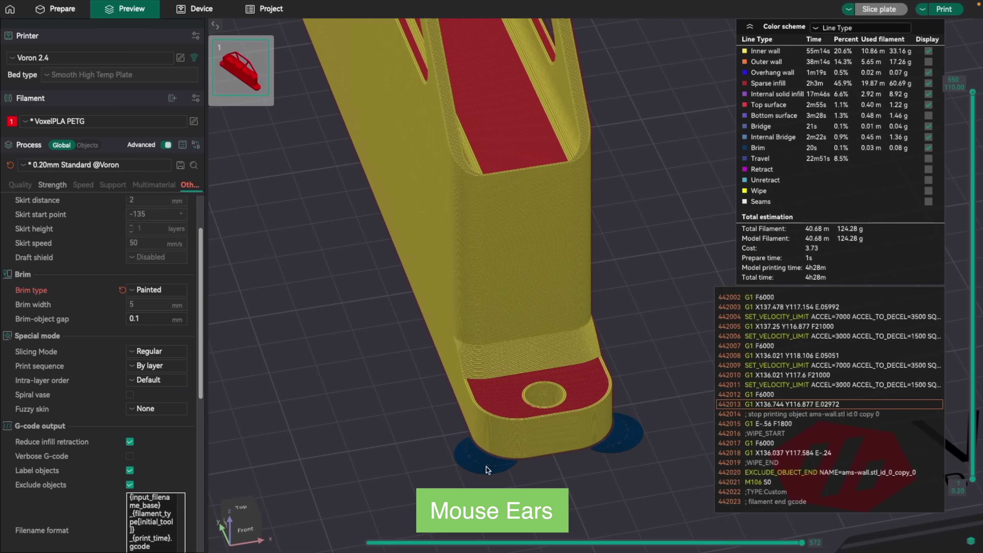
drag(391, 408, 372, 225)
scroll(341, 276, down, 5)
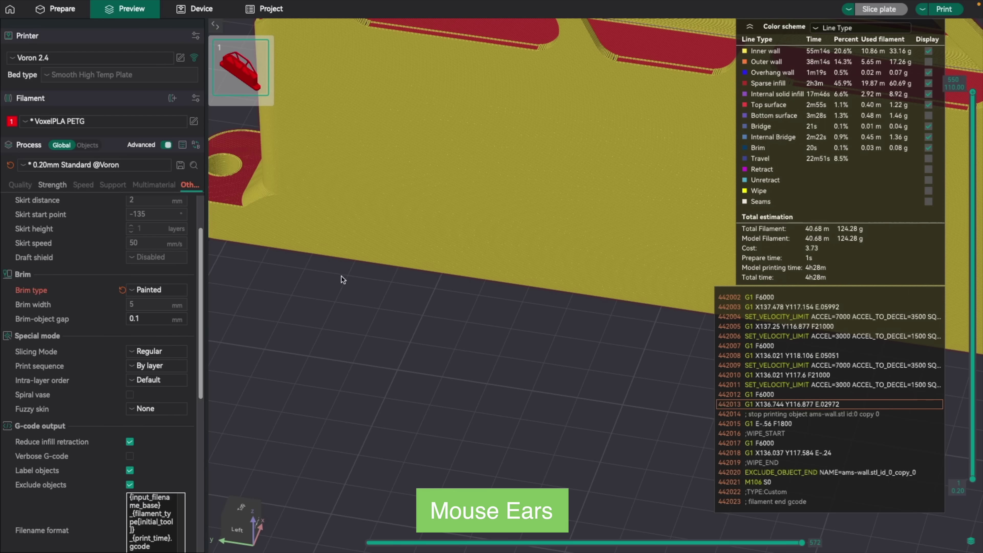
drag(341, 277, 524, 343)
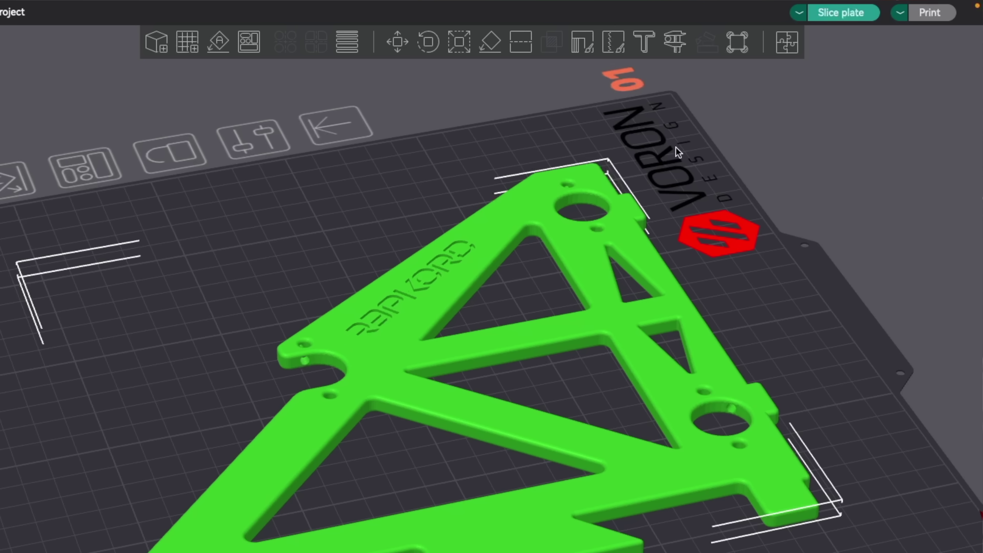
With the Brim Ears tool, place a brim ear at the hanger part's bottom corner
click(735, 46)
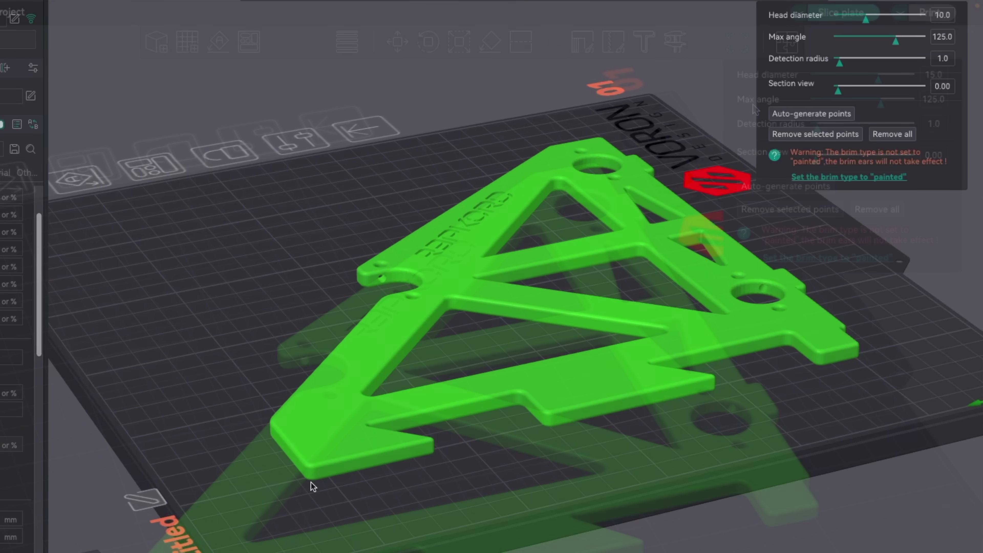
drag(313, 479, 403, 542)
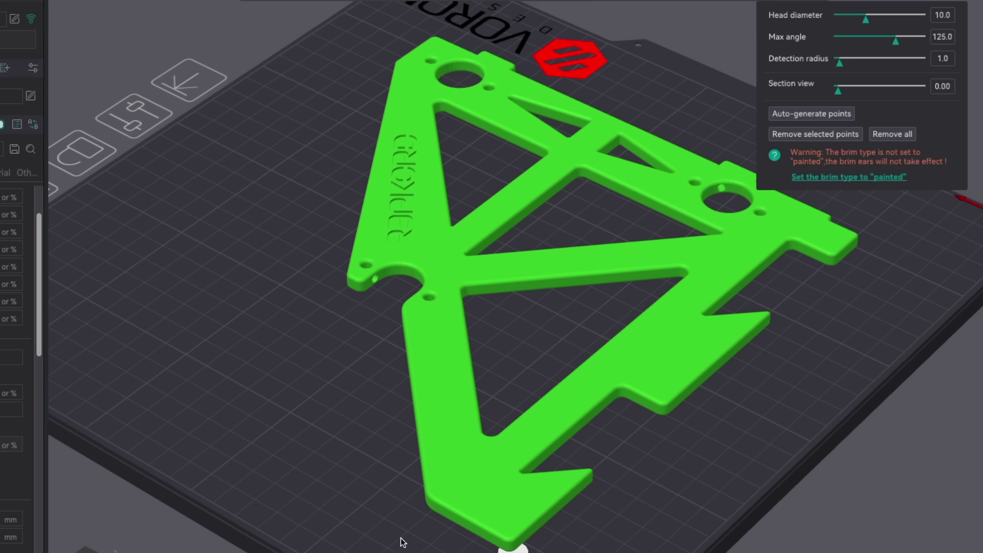
click(431, 508)
drag(719, 446, 720, 510)
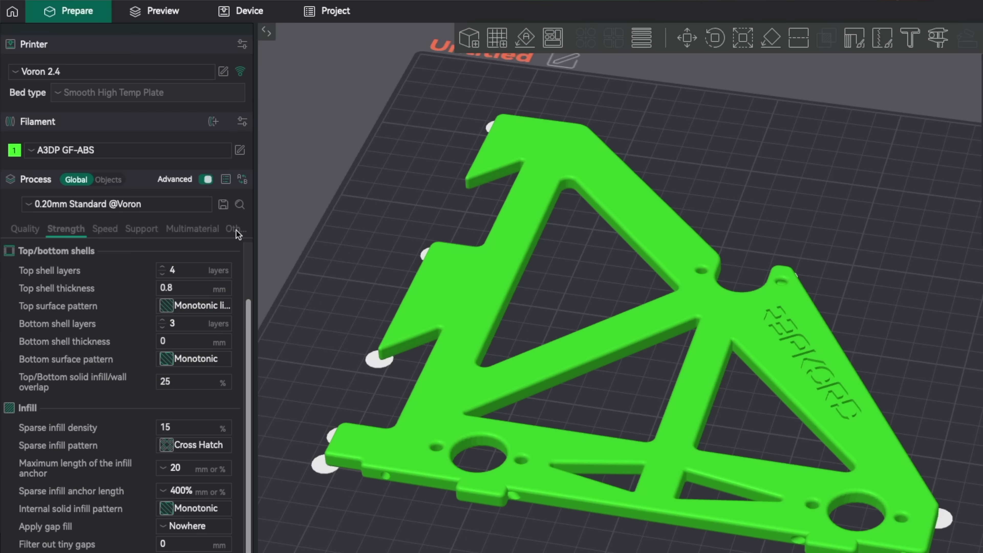
Set the brim type to Painted under Others, then orbit the sliced hanger to see its mouse-ear brims
click(235, 230)
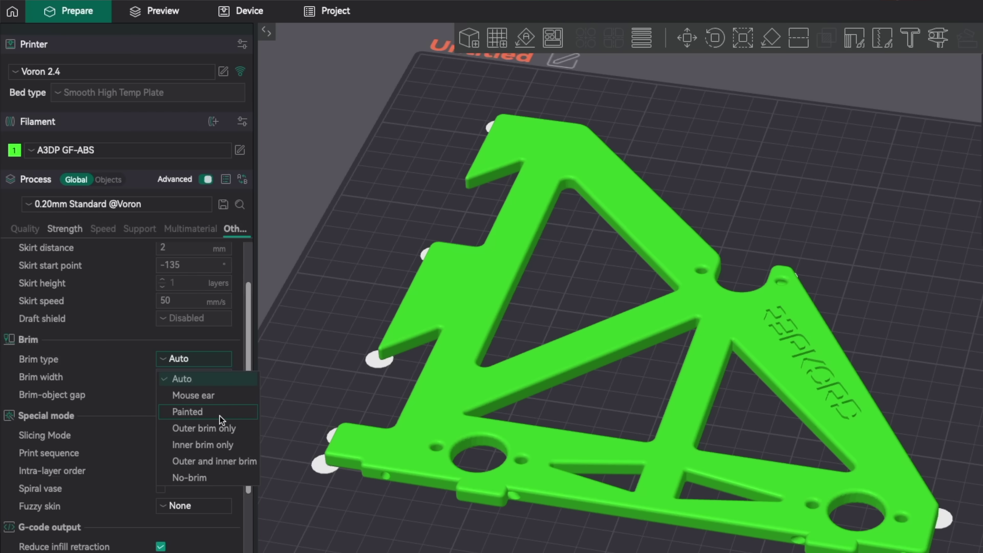
click(220, 416)
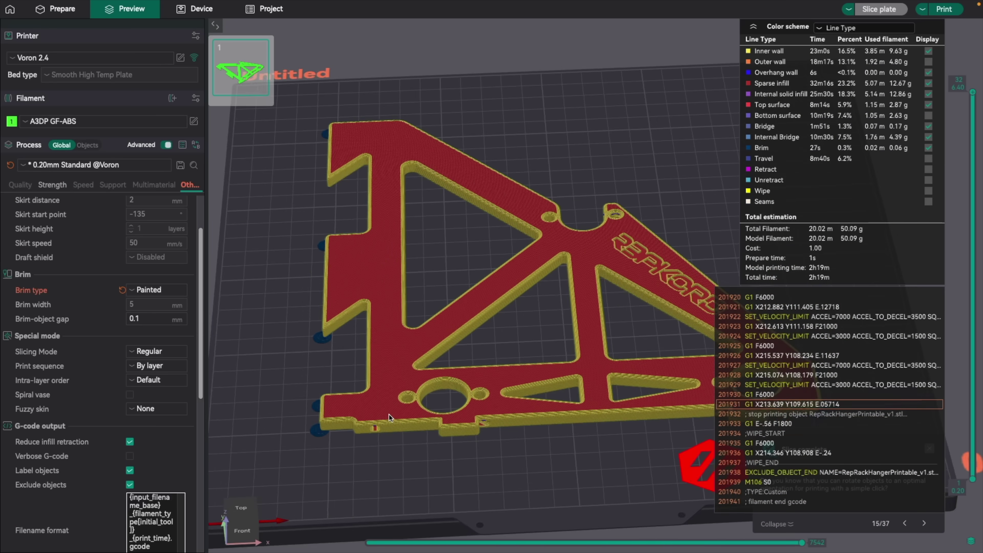
drag(390, 415, 408, 435)
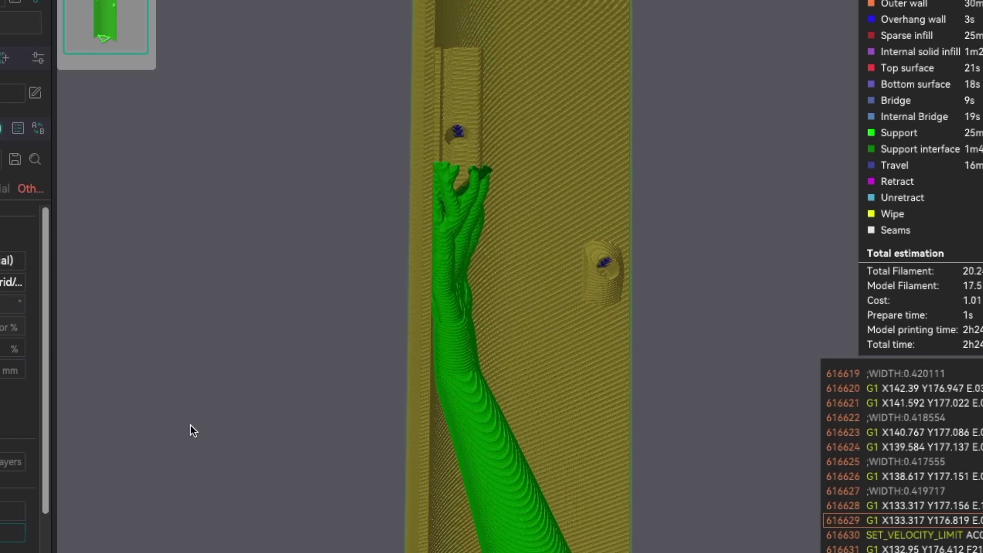
drag(191, 425, 87, 433)
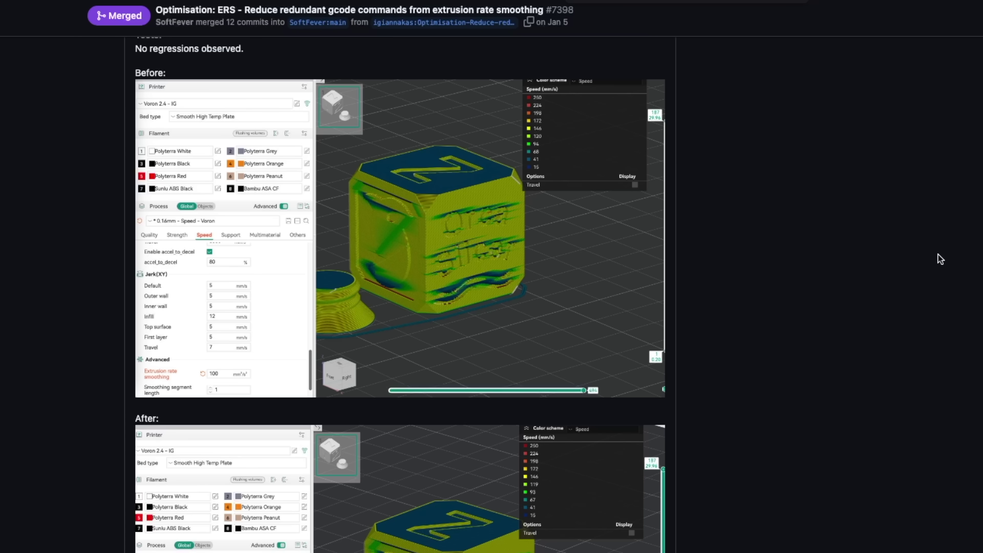
scroll(939, 255, down, 3)
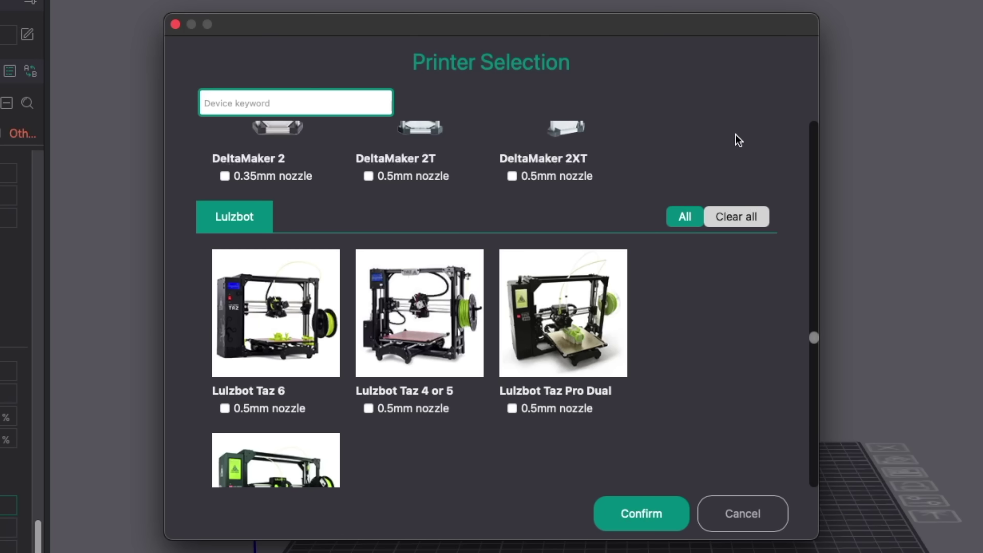
scroll(738, 139, down, 3)
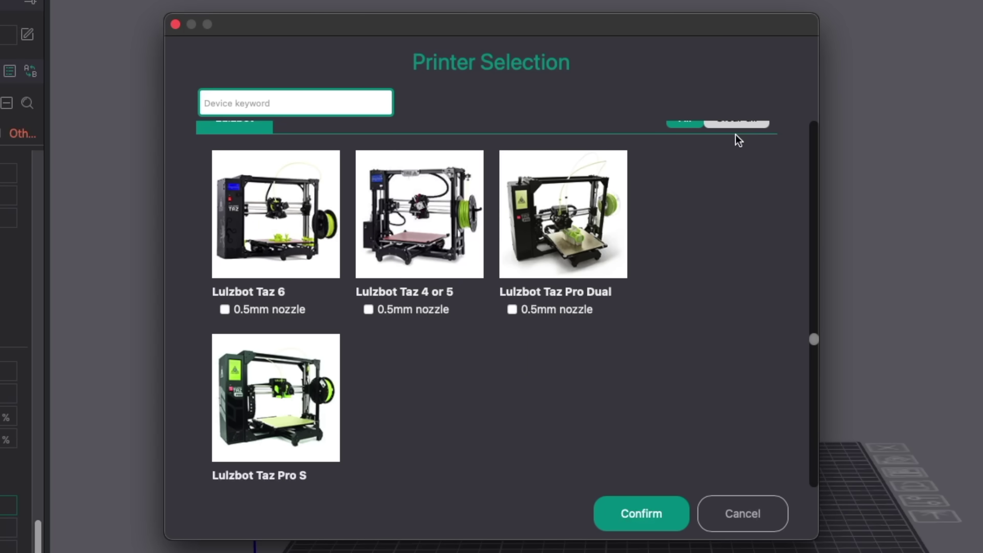
scroll(736, 134, down, 5)
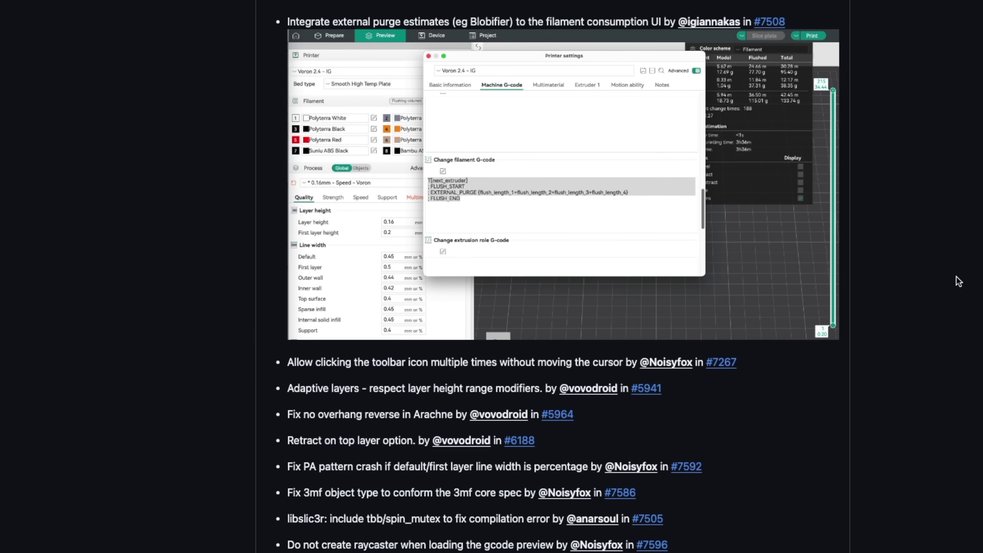
Scroll the releases page down to the v2.3.0-beta2 notes and open pull request #8627
scroll(957, 279, down, 5)
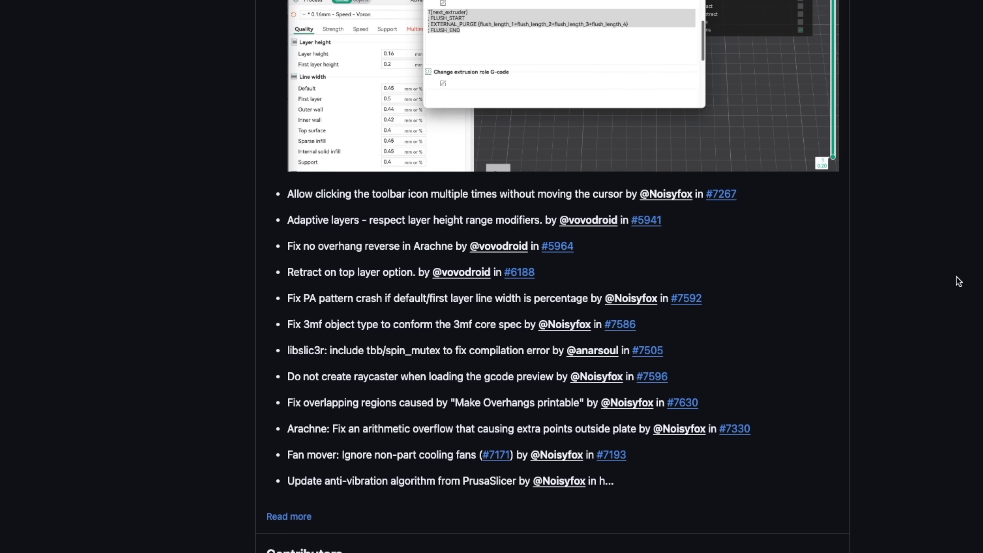
scroll(959, 281, down, 5)
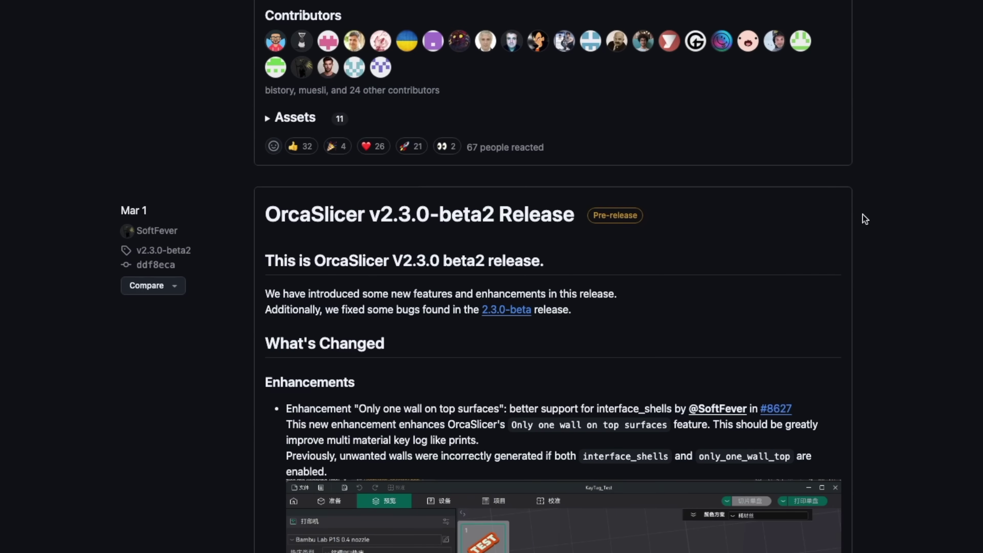
scroll(863, 215, down, 5)
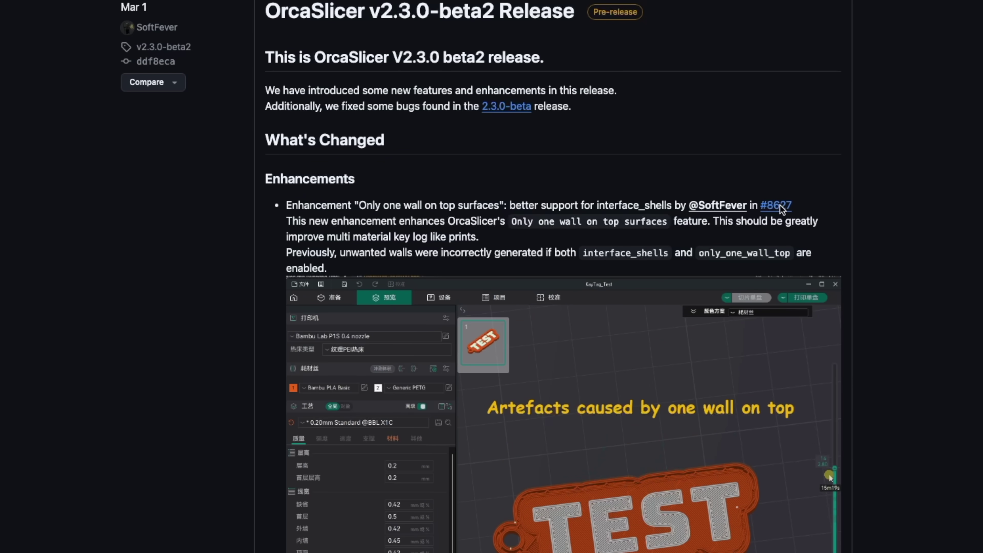
click(772, 206)
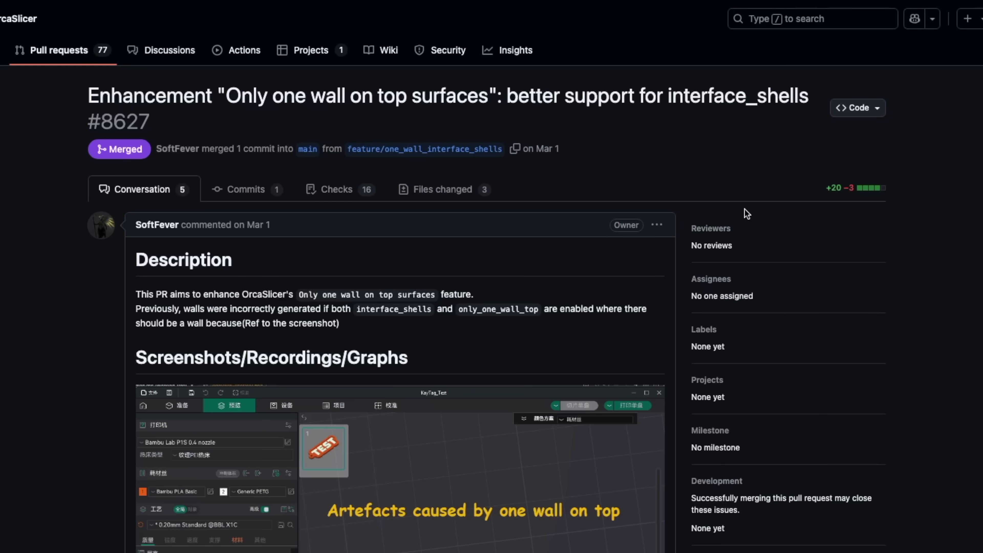
Scroll through pull request #8627's description of one wall on top surfaces
scroll(811, 267, down, 6)
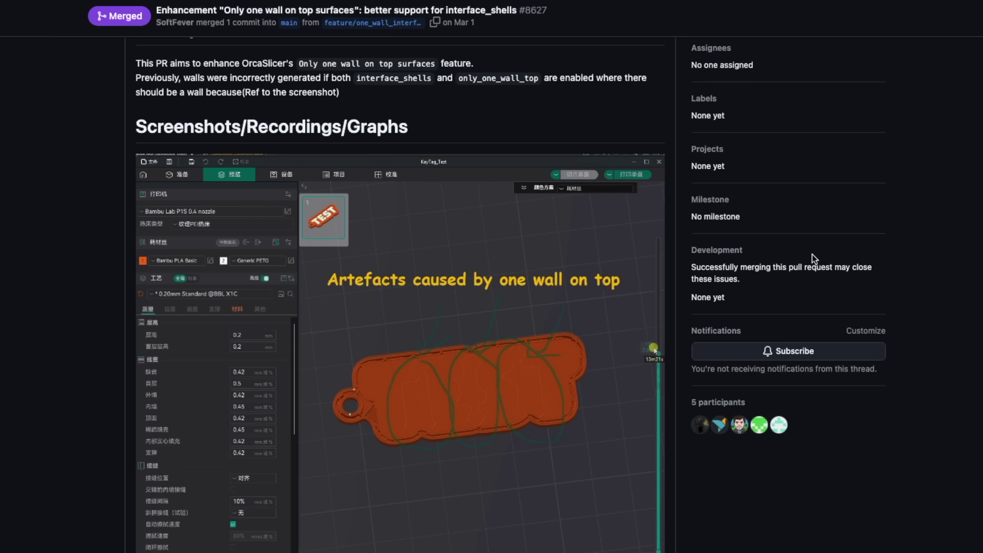
scroll(812, 254, down, 7)
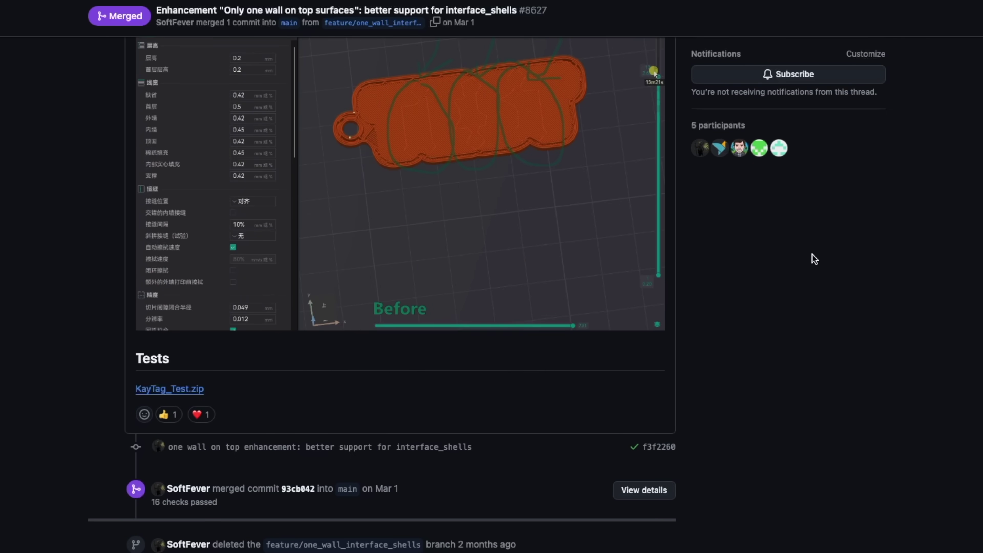
scroll(812, 254, down, 4)
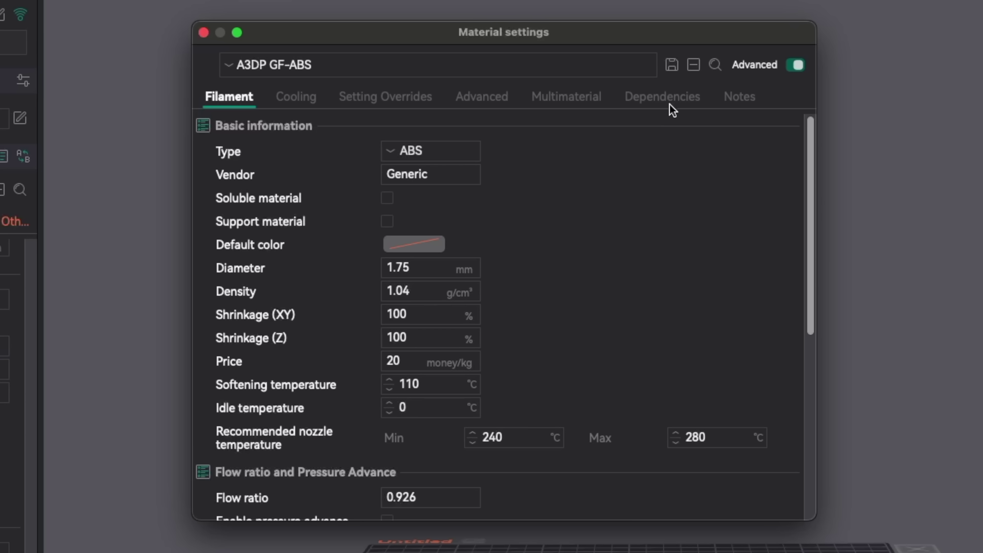
Show the Dependencies tab of the A3DP GF-ABS material settings, with its compatible machine and process conditions
click(668, 103)
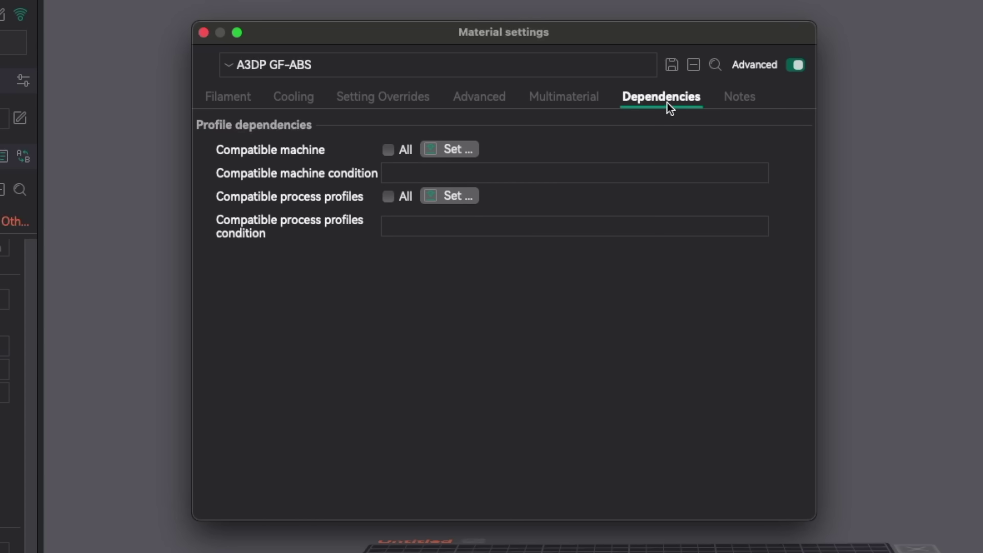